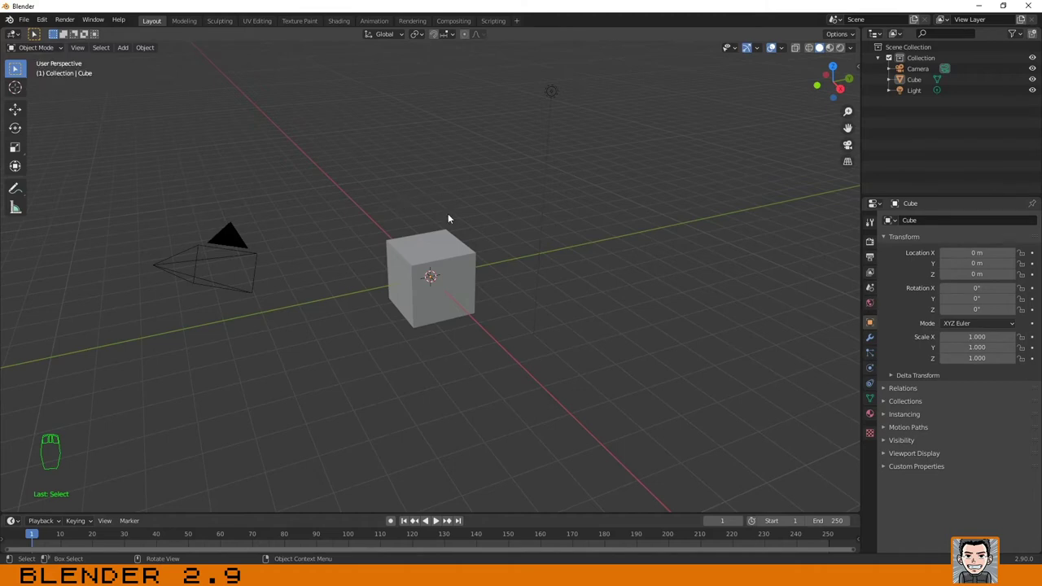
Switch the default cube from Object Mode to Edit Mode and view its mesh up close.
{"action": "left_click", "coordinate": [44, 48]}
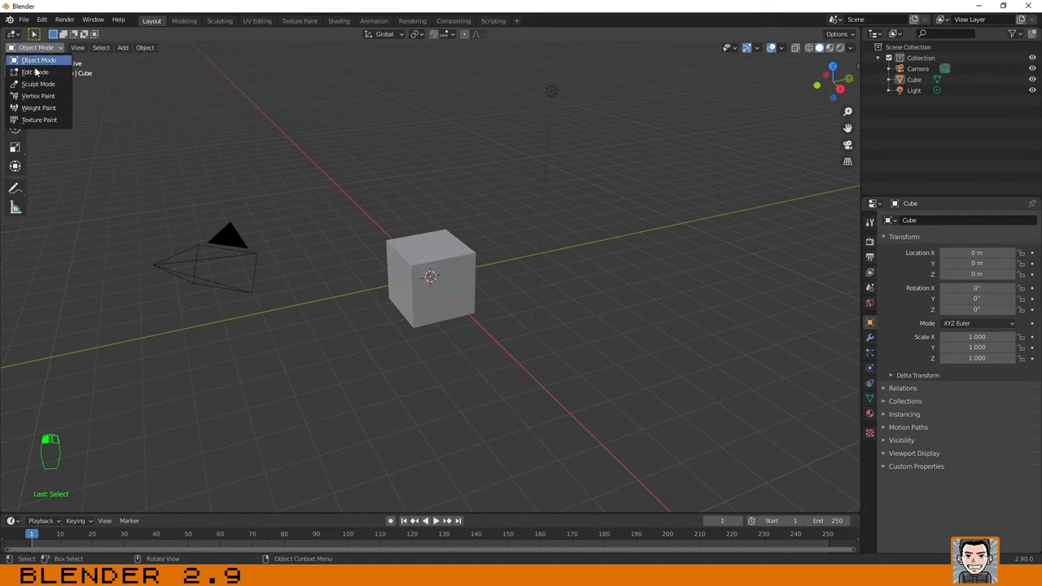
{"action": "left_click", "coordinate": [41, 61]}
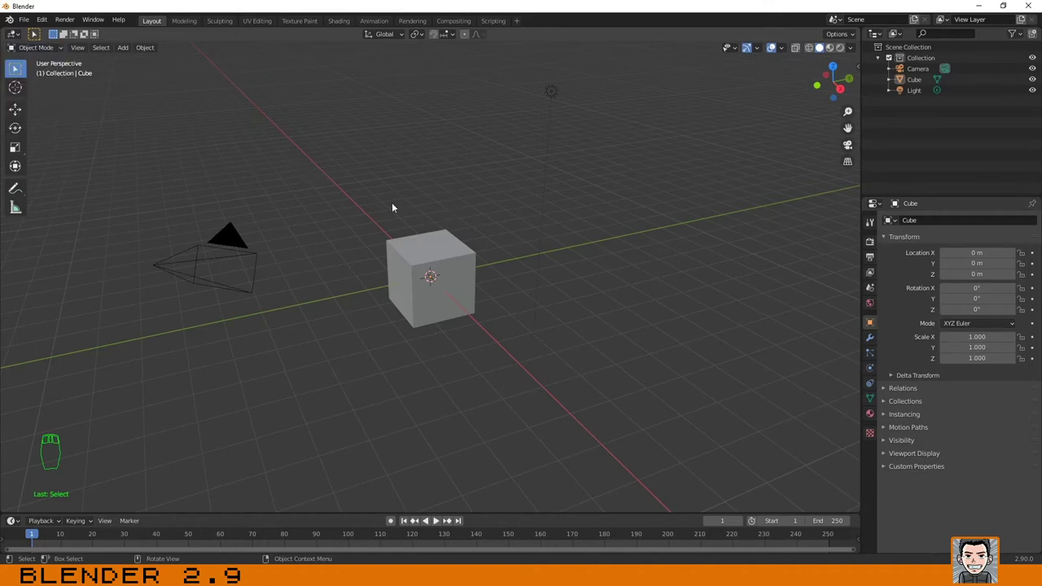
{"action": "mouse_move", "coordinate": [406, 207]}
{"action": "middle_mouse_down"}
{"action": "mouse_move", "coordinate": [421, 209]}
{"action": "mouse_move", "coordinate": [411, 209]}
{"action": "middle_mouse_up"}
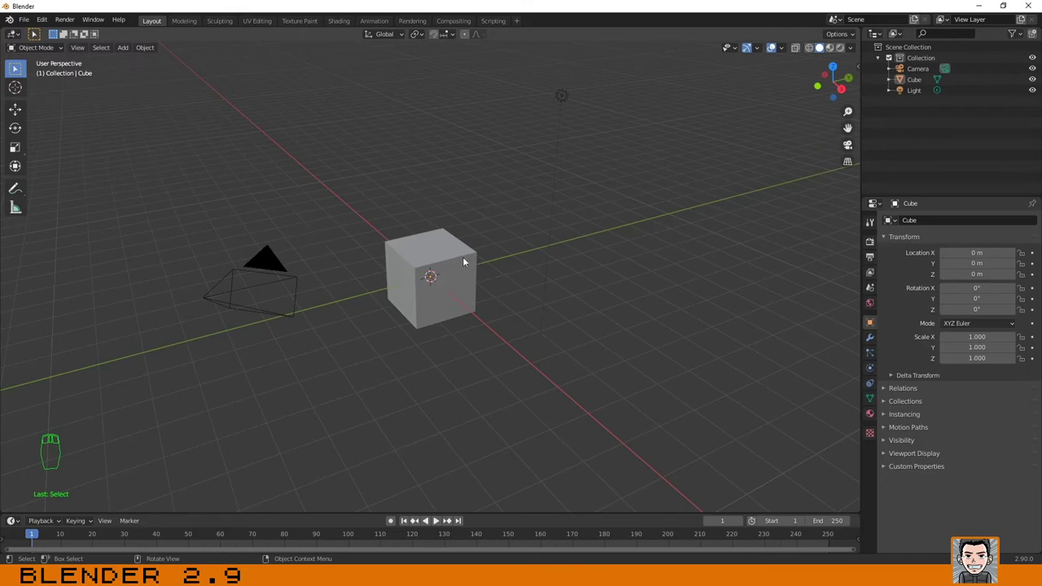
{"action": "left_click", "coordinate": [47, 47]}
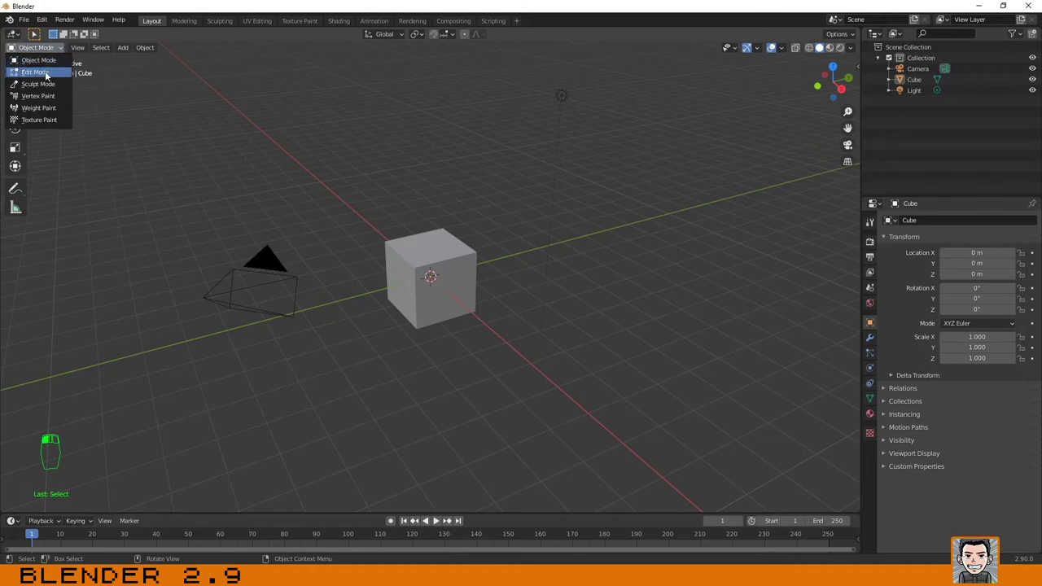
{"action": "left_click", "coordinate": [46, 73]}
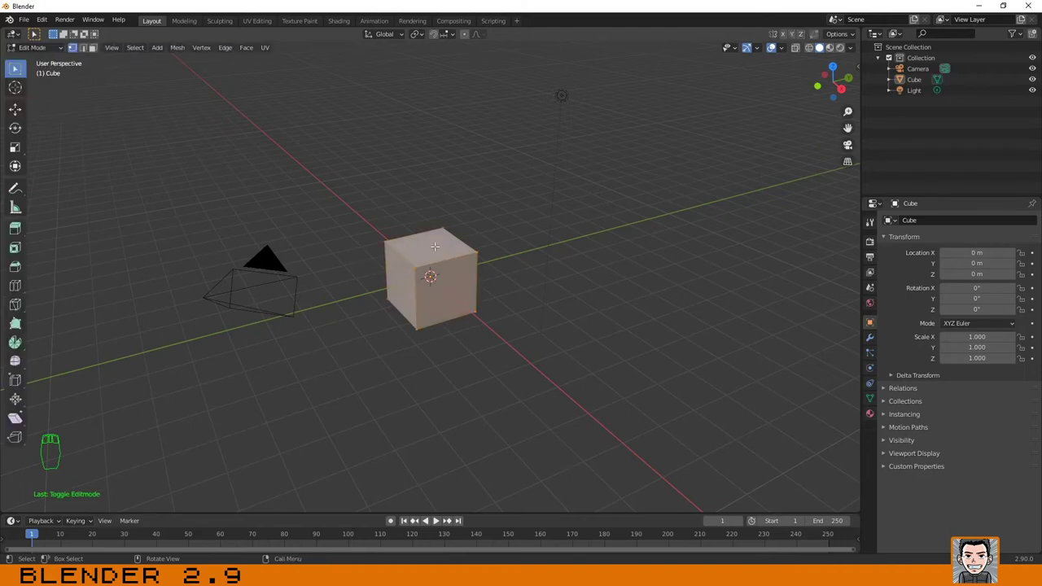
{"action": "scroll", "coordinate": [428, 259], "scroll_direction": "up", "scroll_amount": 3}
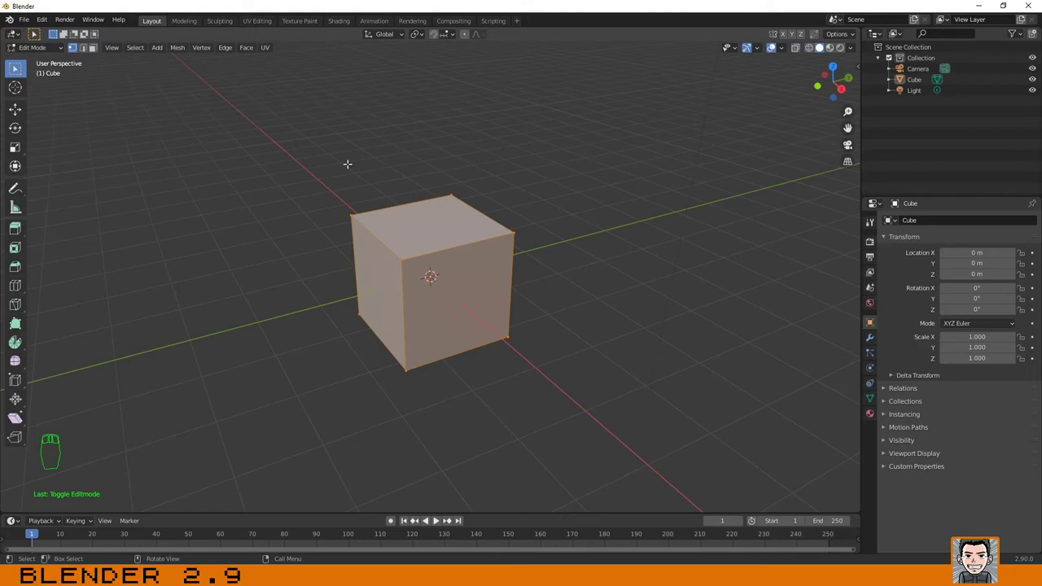
Switch the cube to Sculpt Mode to look at its brushes and return to Object Mode.
{"action": "left_click", "coordinate": [45, 47]}
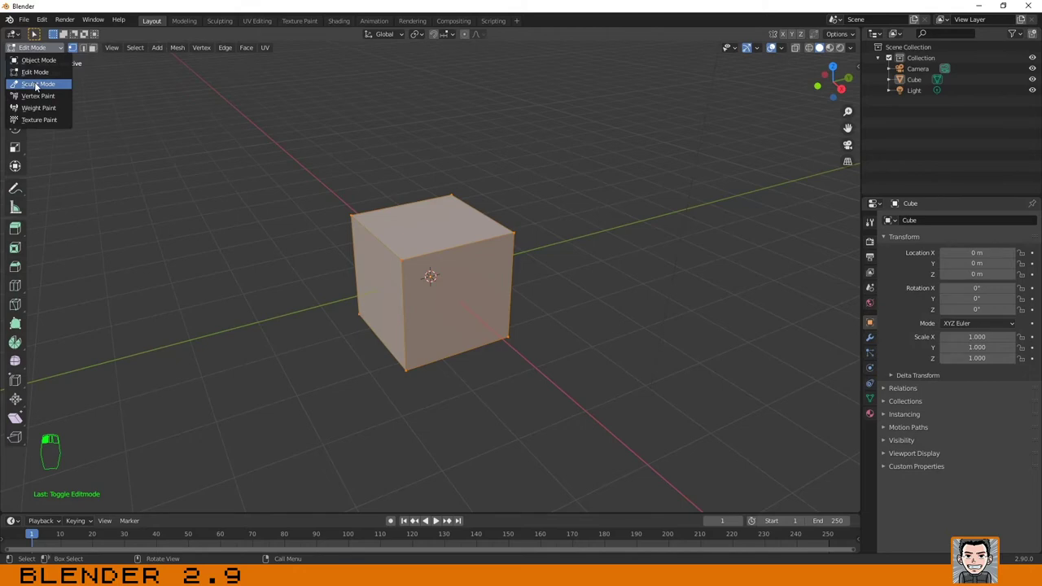
{"action": "left_click", "coordinate": [36, 84]}
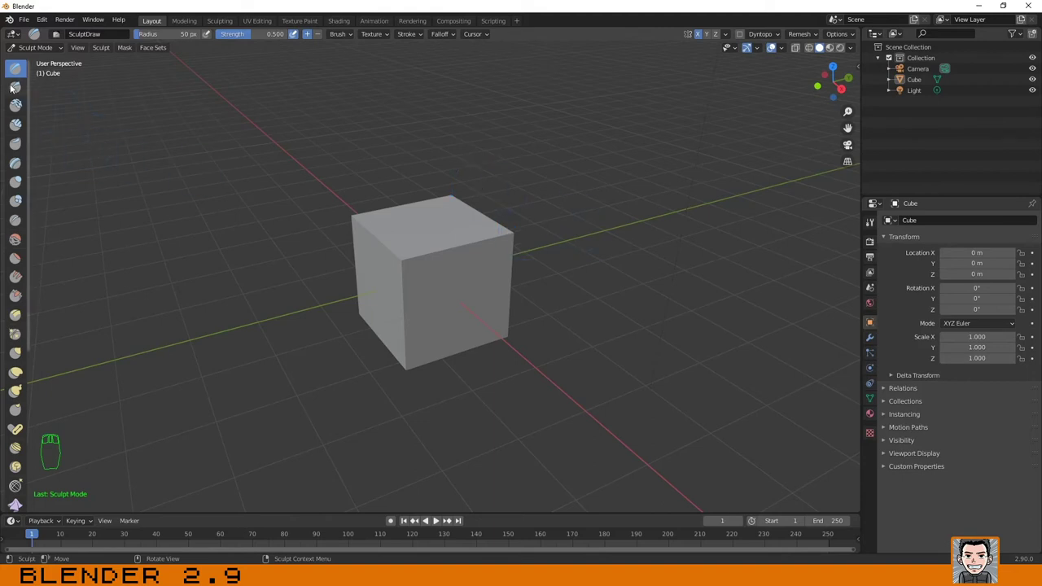
{"action": "left_click", "coordinate": [33, 47]}
{"action": "left_click", "coordinate": [37, 61]}
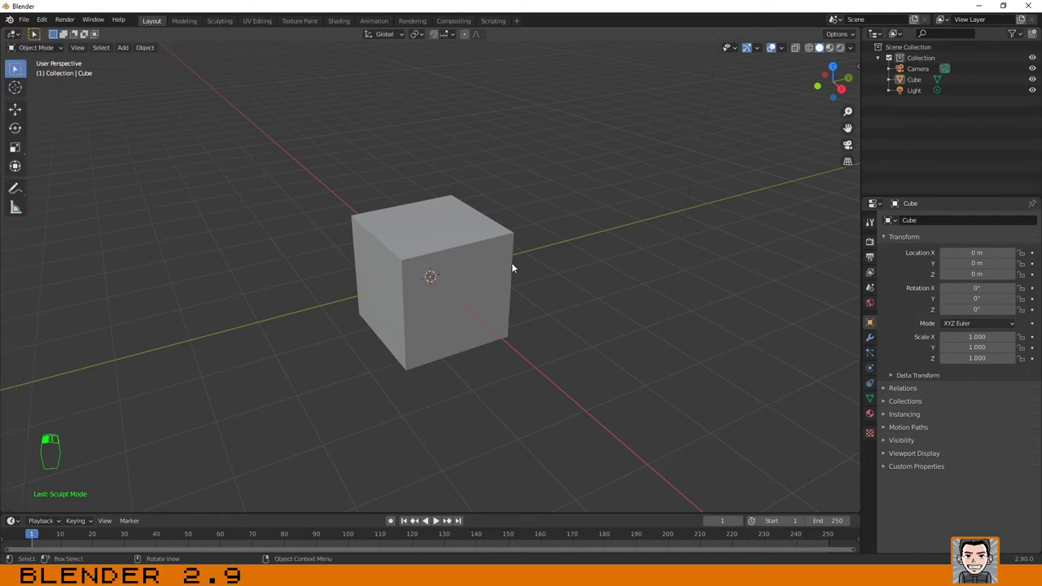
Delete the default cube and add a UV sphere in its place.
{"action": "left_click", "coordinate": [442, 238]}
{"action": "key", "text": "Delete"}
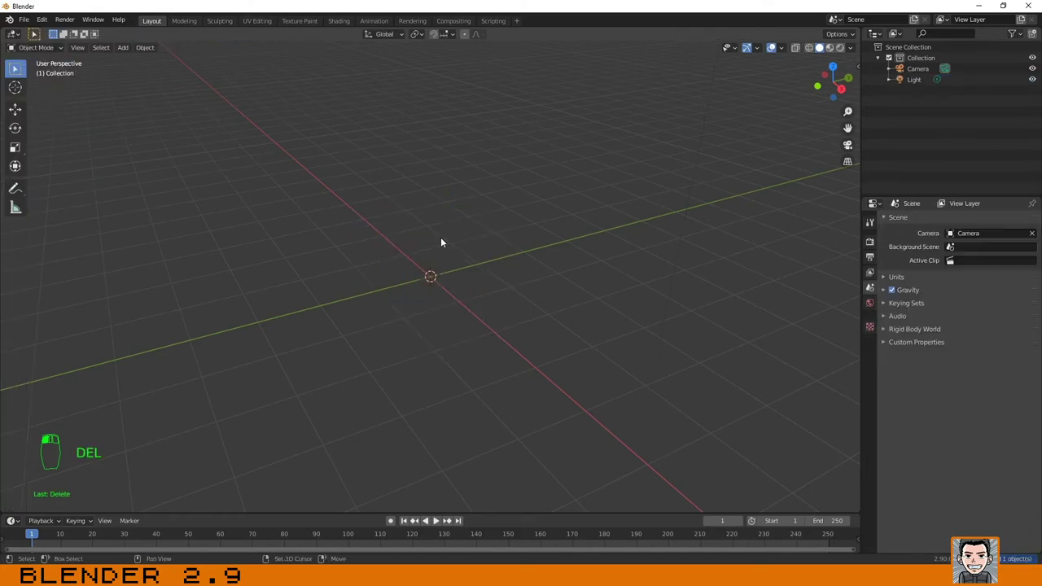
{"action": "key", "text": "shift+a"}
{"action": "mouse_move", "coordinate": [432, 237]}
{"action": "left_click", "coordinate": [507, 270]}
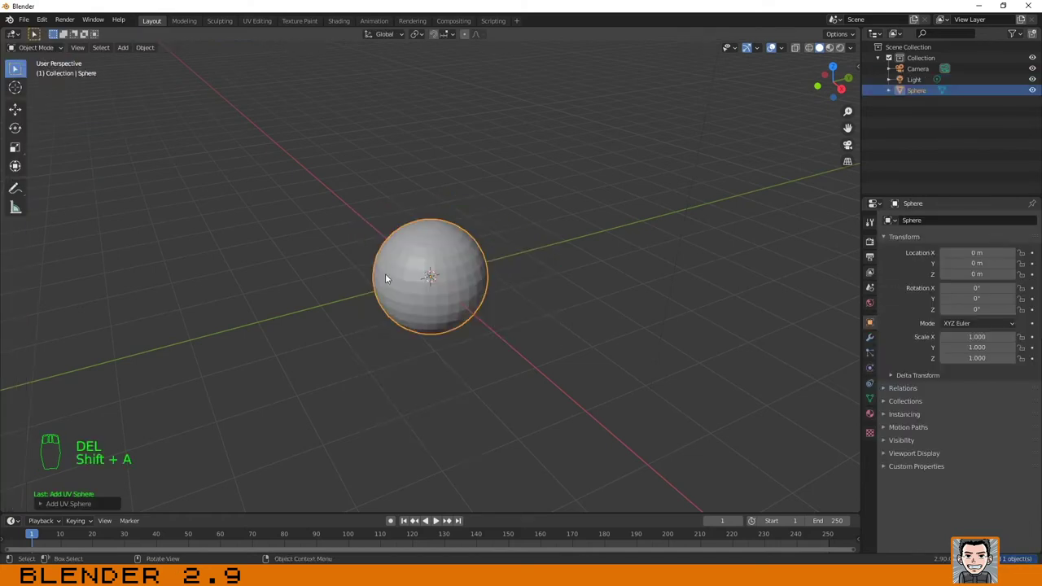
Enter Sculpt Mode on the sphere and raise bumps across its upper front with the SculptDraw brush.
{"action": "left_click", "coordinate": [34, 48]}
{"action": "left_click", "coordinate": [39, 84]}
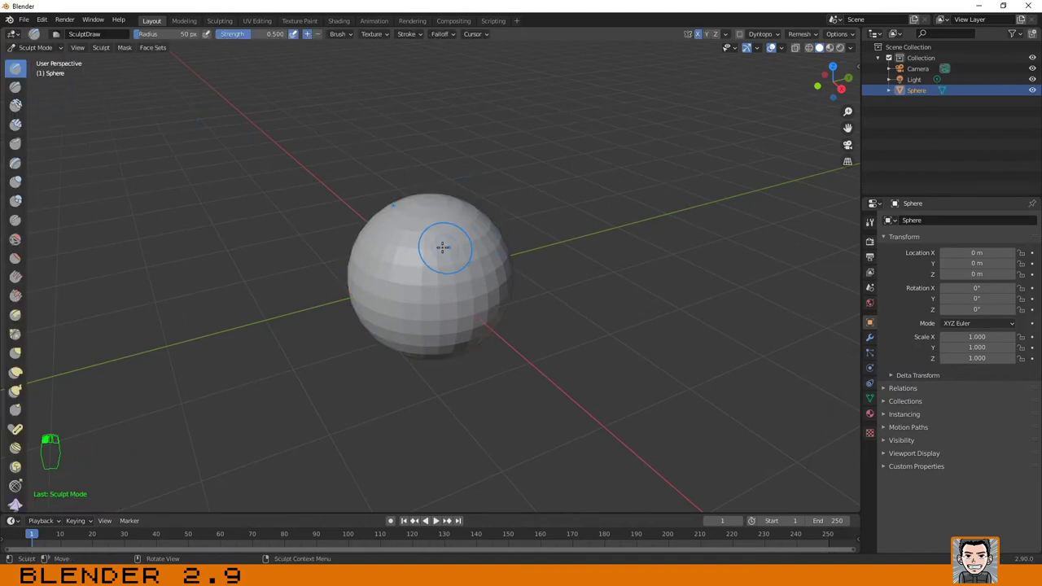
{"action": "mouse_move", "coordinate": [419, 247]}
{"action": "left_mouse_down"}
{"action": "mouse_move", "coordinate": [444, 301]}
{"action": "mouse_move", "coordinate": [469, 226]}
{"action": "mouse_move", "coordinate": [374, 245]}
{"action": "mouse_move", "coordinate": [419, 314]}
{"action": "mouse_move", "coordinate": [464, 273]}
{"action": "mouse_move", "coordinate": [481, 299]}
{"action": "mouse_move", "coordinate": [360, 268]}
{"action": "mouse_move", "coordinate": [443, 263]}
{"action": "mouse_move", "coordinate": [544, 307]}
{"action": "mouse_move", "coordinate": [419, 268]}
{"action": "mouse_move", "coordinate": [489, 269]}
{"action": "mouse_move", "coordinate": [374, 204]}
{"action": "left_mouse_up"}
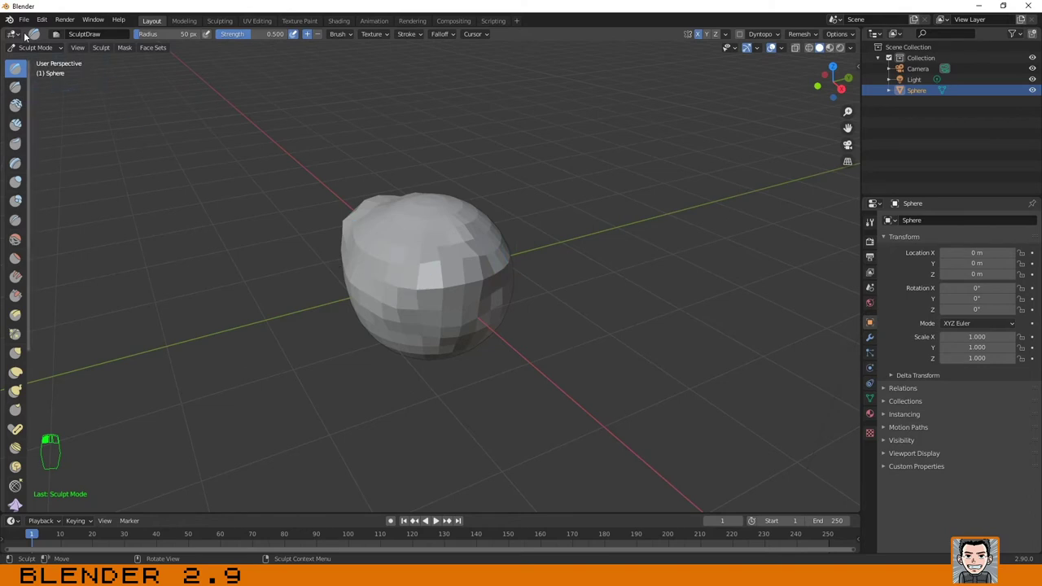
In Vertex Paint mode, set the brush colour to bright green and paint the front of the sphere.
{"action": "left_click", "coordinate": [38, 48]}
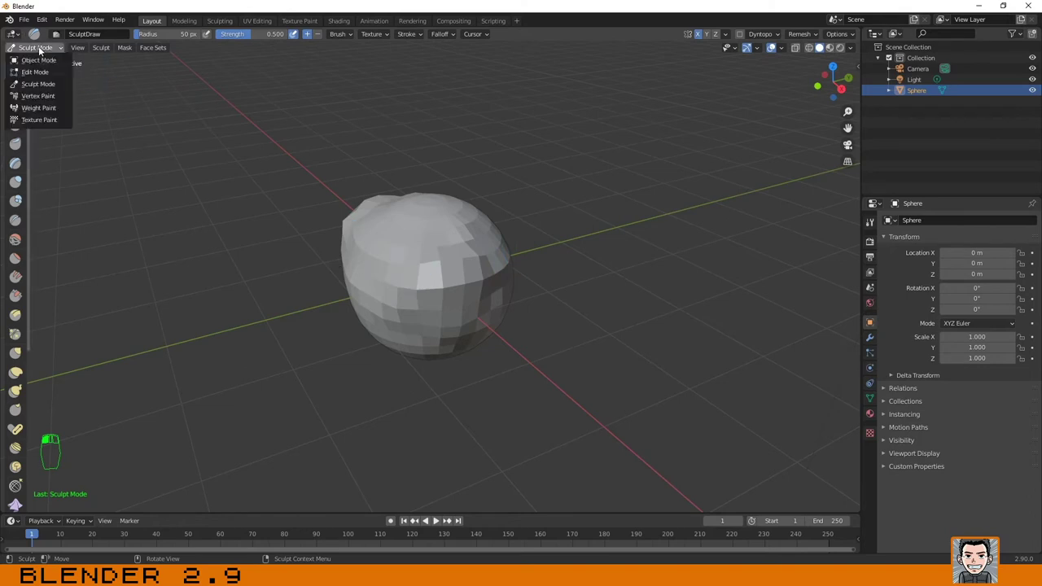
{"action": "left_click", "coordinate": [41, 95]}
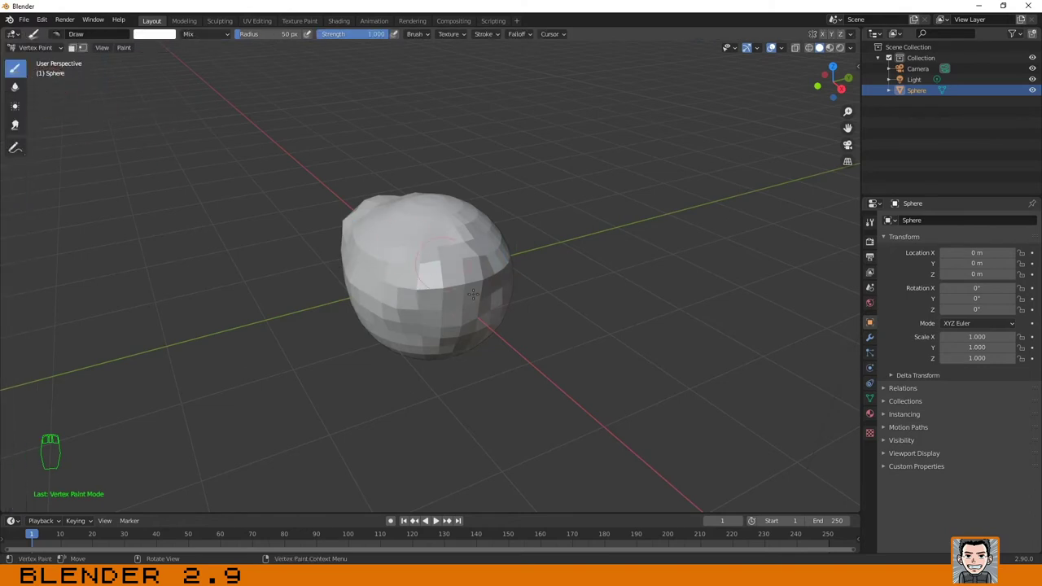
{"action": "left_click", "coordinate": [870, 221]}
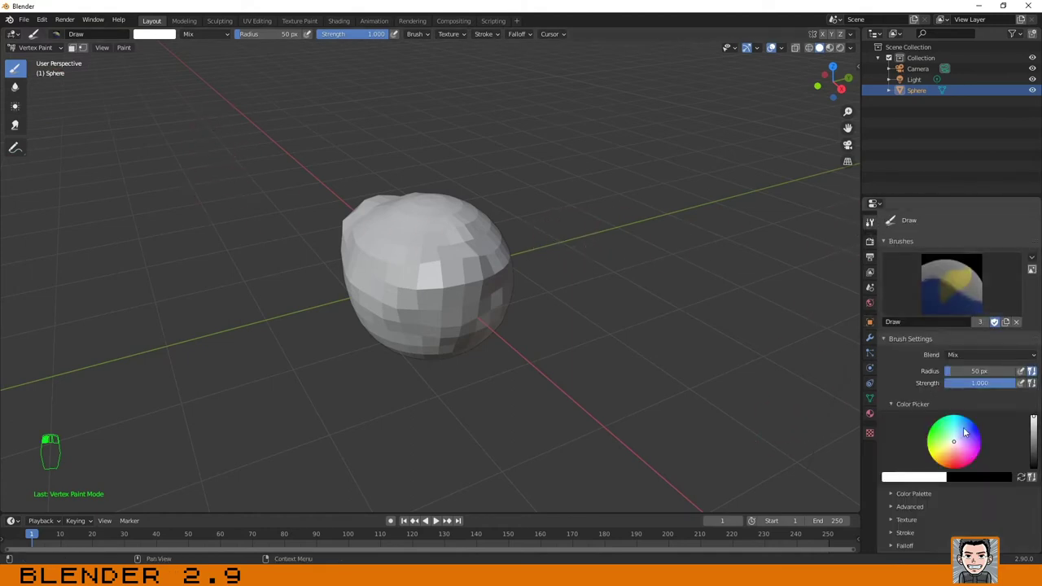
{"action": "left_click_drag", "start_coordinate": [951, 436], "coordinate": [933, 424]}
{"action": "mouse_move", "coordinate": [405, 276]}
{"action": "left_mouse_down"}
{"action": "mouse_move", "coordinate": [416, 239]}
{"action": "mouse_move", "coordinate": [436, 311]}
{"action": "mouse_move", "coordinate": [427, 332]}
{"action": "mouse_move", "coordinate": [411, 288]}
{"action": "mouse_move", "coordinate": [428, 248]}
{"action": "mouse_move", "coordinate": [463, 265]}
{"action": "mouse_move", "coordinate": [430, 301]}
{"action": "mouse_move", "coordinate": [443, 289]}
{"action": "mouse_move", "coordinate": [432, 282]}
{"action": "mouse_move", "coordinate": [454, 274]}
{"action": "mouse_move", "coordinate": [439, 250]}
{"action": "mouse_move", "coordinate": [424, 307]}
{"action": "mouse_move", "coordinate": [470, 252]}
{"action": "mouse_move", "coordinate": [424, 265]}
{"action": "mouse_move", "coordinate": [404, 240]}
{"action": "mouse_move", "coordinate": [393, 292]}
{"action": "mouse_move", "coordinate": [396, 261]}
{"action": "left_mouse_up"}
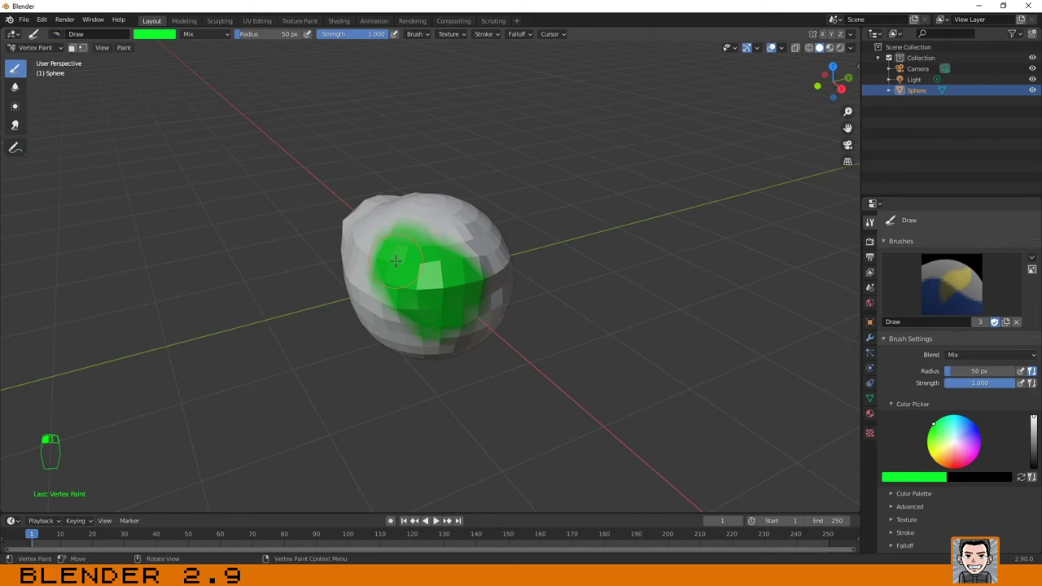
{"action": "mouse_move", "coordinate": [396, 261]}
{"action": "left_mouse_down"}
{"action": "mouse_move", "coordinate": [463, 238]}
{"action": "mouse_move", "coordinate": [446, 249]}
{"action": "mouse_move", "coordinate": [453, 279]}
{"action": "mouse_move", "coordinate": [412, 278]}
{"action": "mouse_move", "coordinate": [441, 284]}
{"action": "mouse_move", "coordinate": [416, 315]}
{"action": "mouse_move", "coordinate": [439, 293]}
{"action": "mouse_move", "coordinate": [456, 225]}
{"action": "mouse_move", "coordinate": [491, 290]}
{"action": "mouse_move", "coordinate": [421, 226]}
{"action": "mouse_move", "coordinate": [400, 326]}
{"action": "mouse_move", "coordinate": [416, 339]}
{"action": "mouse_move", "coordinate": [395, 305]}
{"action": "mouse_move", "coordinate": [418, 271]}
{"action": "left_mouse_up"}
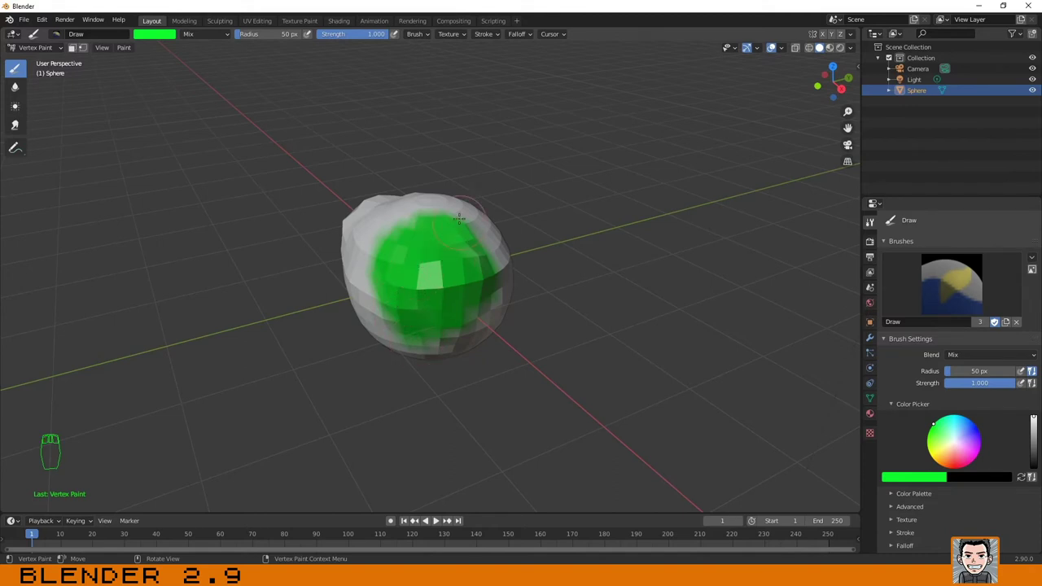
{"action": "mouse_move", "coordinate": [469, 205]}
{"action": "left_mouse_down"}
{"action": "mouse_move", "coordinate": [501, 269]}
{"action": "mouse_move", "coordinate": [484, 324]}
{"action": "mouse_move", "coordinate": [441, 337]}
{"action": "mouse_move", "coordinate": [389, 323]}
{"action": "left_mouse_up"}
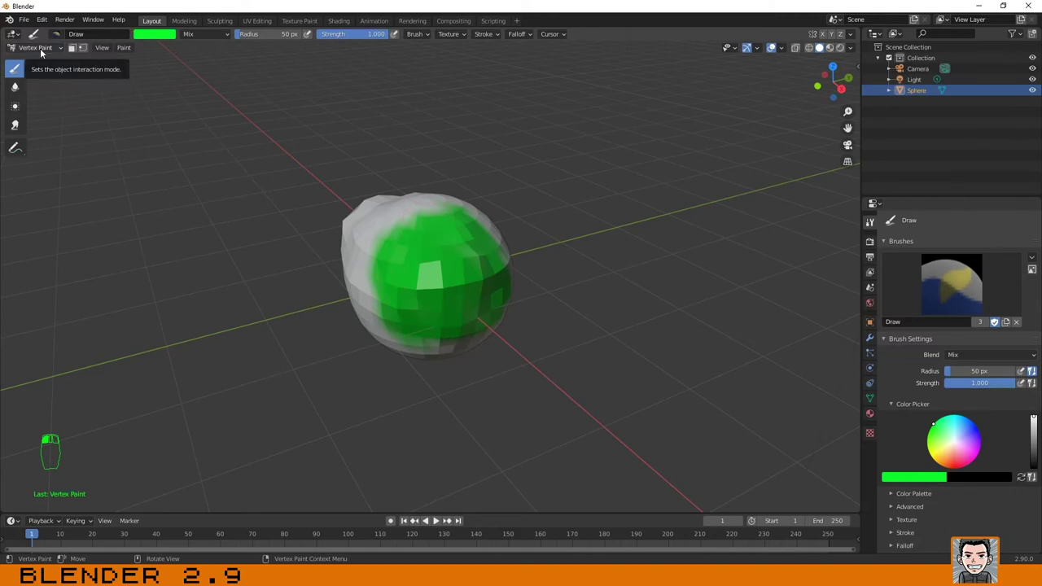
In Weight Paint mode, paint the front of the sphere with the Draw brush at weight 1.000.
{"action": "left_click", "coordinate": [40, 48]}
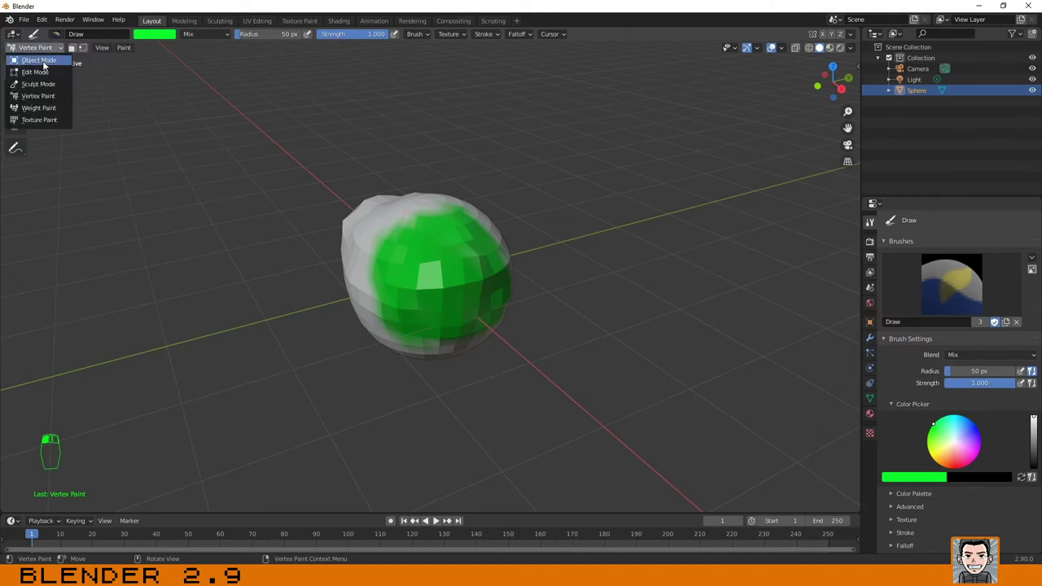
{"action": "left_click", "coordinate": [39, 107]}
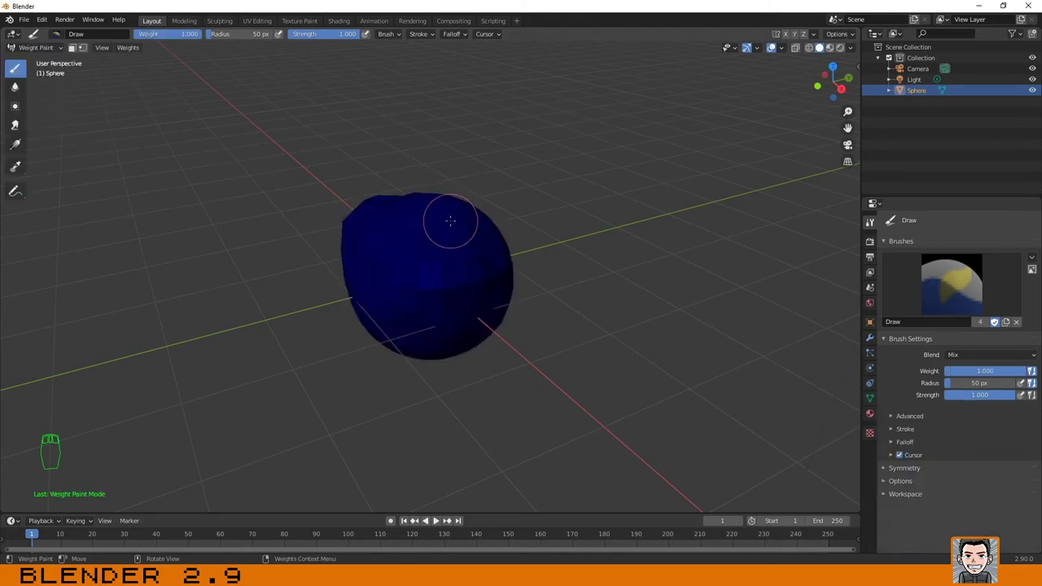
{"action": "mouse_move", "coordinate": [451, 217]}
{"action": "left_mouse_down"}
{"action": "mouse_move", "coordinate": [384, 298]}
{"action": "mouse_move", "coordinate": [399, 260]}
{"action": "mouse_move", "coordinate": [401, 275]}
{"action": "mouse_move", "coordinate": [452, 265]}
{"action": "mouse_move", "coordinate": [438, 259]}
{"action": "left_mouse_up"}
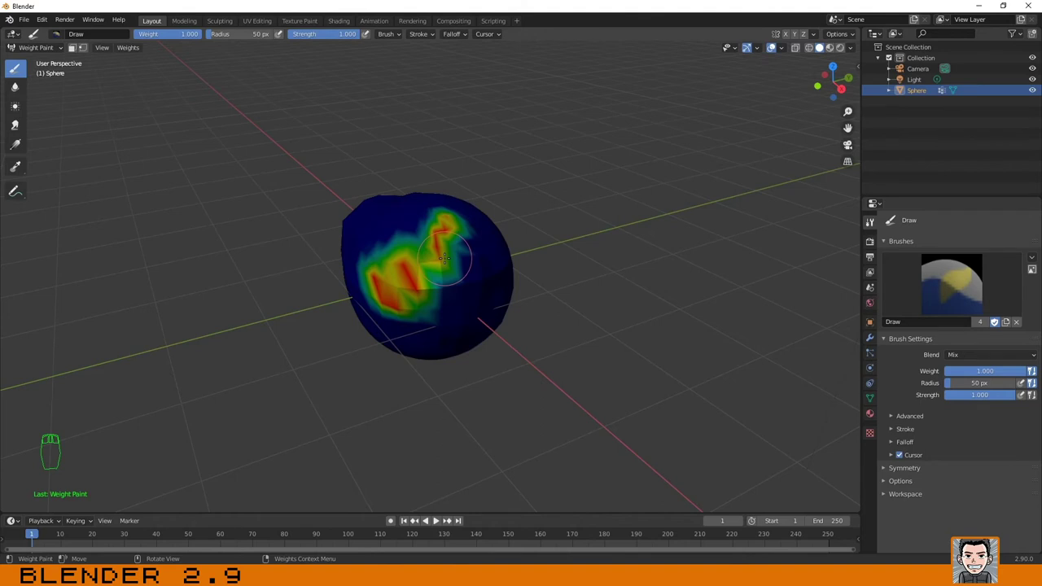
{"action": "mouse_move", "coordinate": [445, 258]}
{"action": "left_mouse_down"}
{"action": "mouse_move", "coordinate": [428, 322]}
{"action": "mouse_move", "coordinate": [386, 262]}
{"action": "mouse_move", "coordinate": [405, 259]}
{"action": "mouse_move", "coordinate": [428, 287]}
{"action": "mouse_move", "coordinate": [454, 257]}
{"action": "mouse_move", "coordinate": [451, 274]}
{"action": "mouse_move", "coordinate": [445, 263]}
{"action": "mouse_move", "coordinate": [441, 278]}
{"action": "mouse_move", "coordinate": [436, 260]}
{"action": "mouse_move", "coordinate": [463, 239]}
{"action": "mouse_move", "coordinate": [461, 294]}
{"action": "mouse_move", "coordinate": [416, 296]}
{"action": "mouse_move", "coordinate": [398, 284]}
{"action": "mouse_move", "coordinate": [394, 299]}
{"action": "mouse_move", "coordinate": [476, 335]}
{"action": "mouse_move", "coordinate": [489, 277]}
{"action": "mouse_move", "coordinate": [431, 250]}
{"action": "mouse_move", "coordinate": [422, 222]}
{"action": "mouse_move", "coordinate": [400, 241]}
{"action": "mouse_move", "coordinate": [414, 288]}
{"action": "mouse_move", "coordinate": [450, 241]}
{"action": "mouse_move", "coordinate": [447, 316]}
{"action": "mouse_move", "coordinate": [467, 293]}
{"action": "mouse_move", "coordinate": [454, 326]}
{"action": "left_mouse_up"}
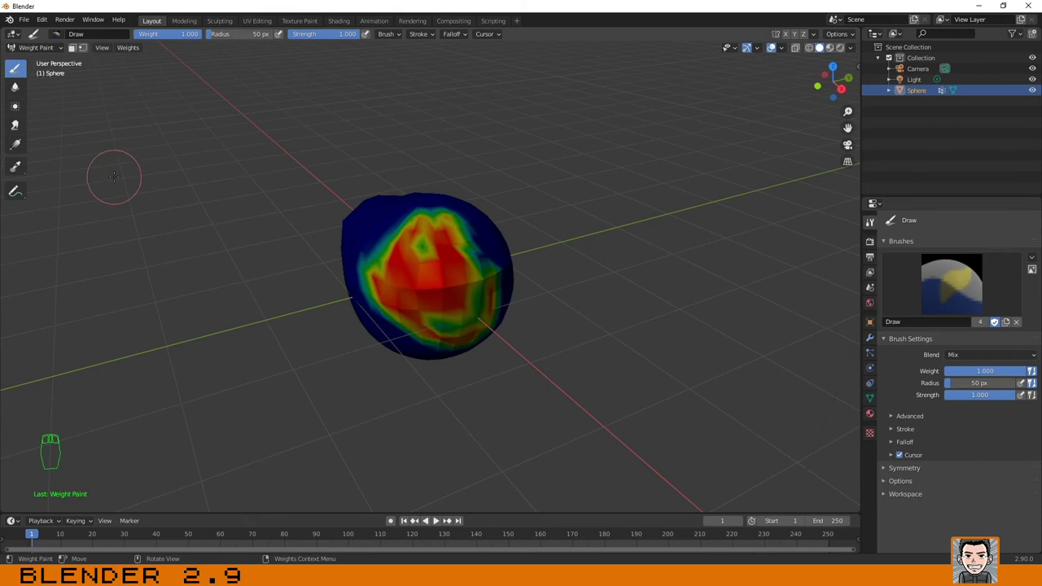
Enter Texture Paint mode and add a blank black 1024 × 1024 px Base Color texture slot with alpha.
{"action": "left_click", "coordinate": [48, 50]}
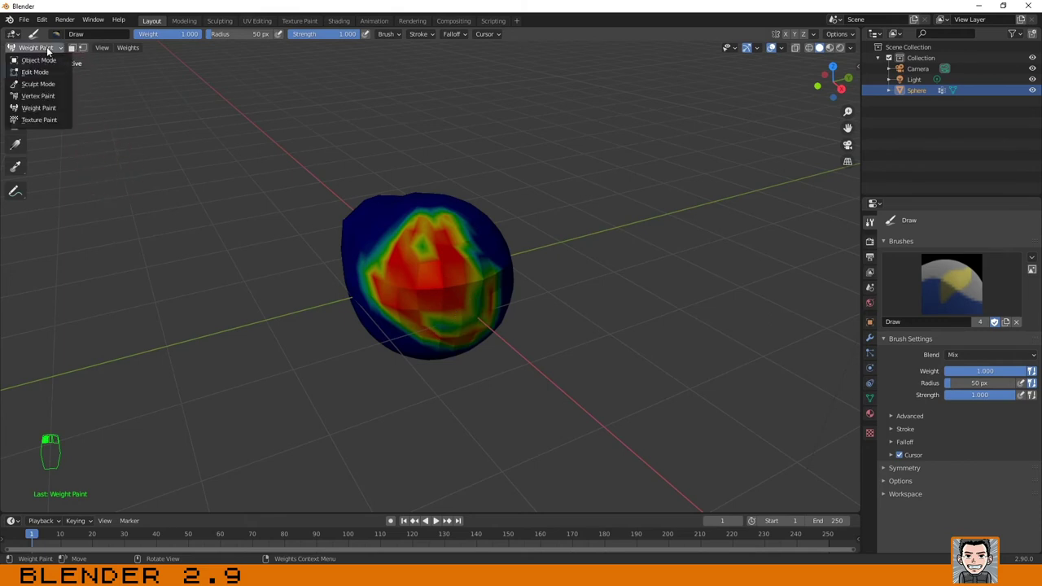
{"action": "left_click", "coordinate": [38, 120]}
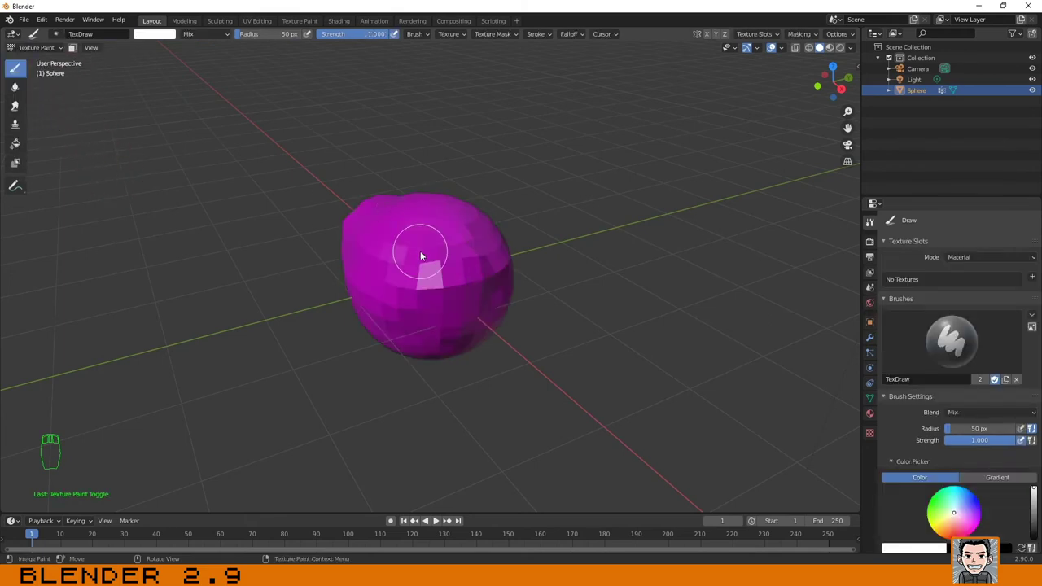
{"action": "left_click", "coordinate": [1033, 278]}
{"action": "left_click", "coordinate": [969, 289]}
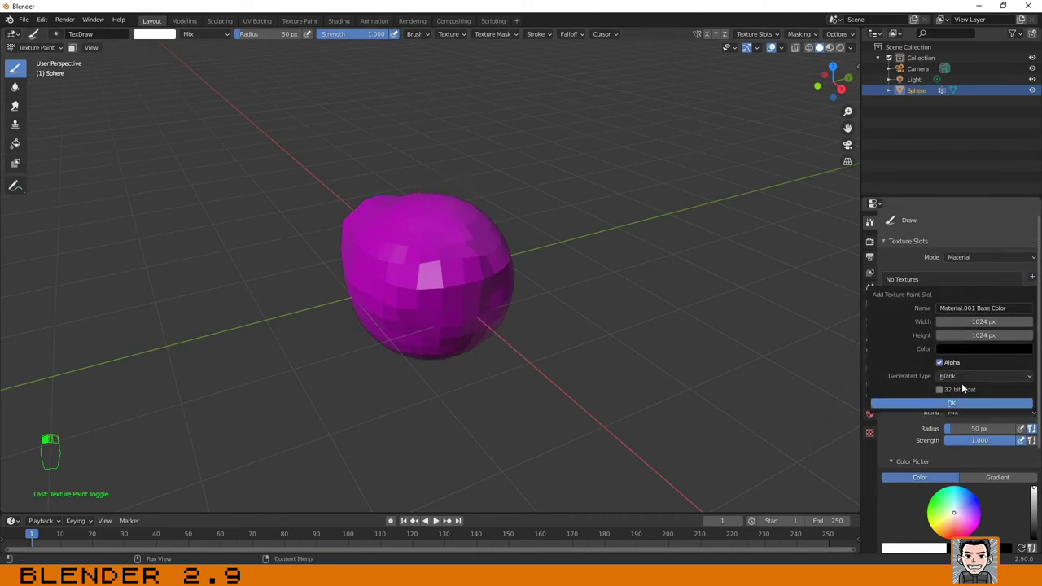
{"action": "left_click", "coordinate": [940, 403]}
Paint white over the front and upper part of the sphere with the TexDraw brush.
{"action": "mouse_move", "coordinate": [429, 252]}
{"action": "left_mouse_down"}
{"action": "mouse_move", "coordinate": [430, 291]}
{"action": "mouse_move", "coordinate": [425, 244]}
{"action": "mouse_move", "coordinate": [415, 273]}
{"action": "mouse_move", "coordinate": [443, 291]}
{"action": "mouse_move", "coordinate": [433, 285]}
{"action": "mouse_move", "coordinate": [449, 281]}
{"action": "mouse_move", "coordinate": [418, 267]}
{"action": "mouse_move", "coordinate": [444, 279]}
{"action": "left_mouse_up"}
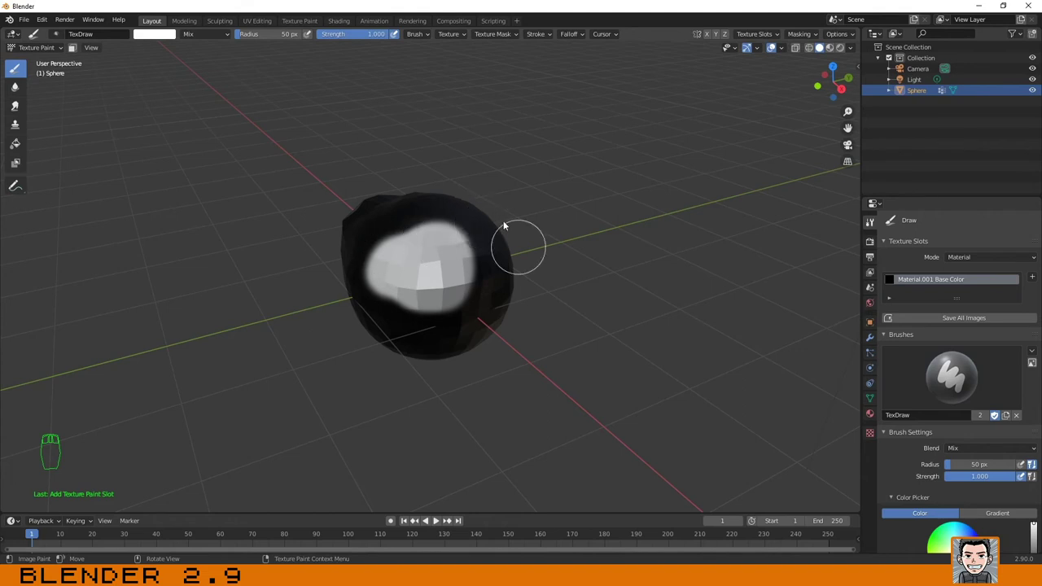
{"action": "left_click", "coordinate": [40, 47]}
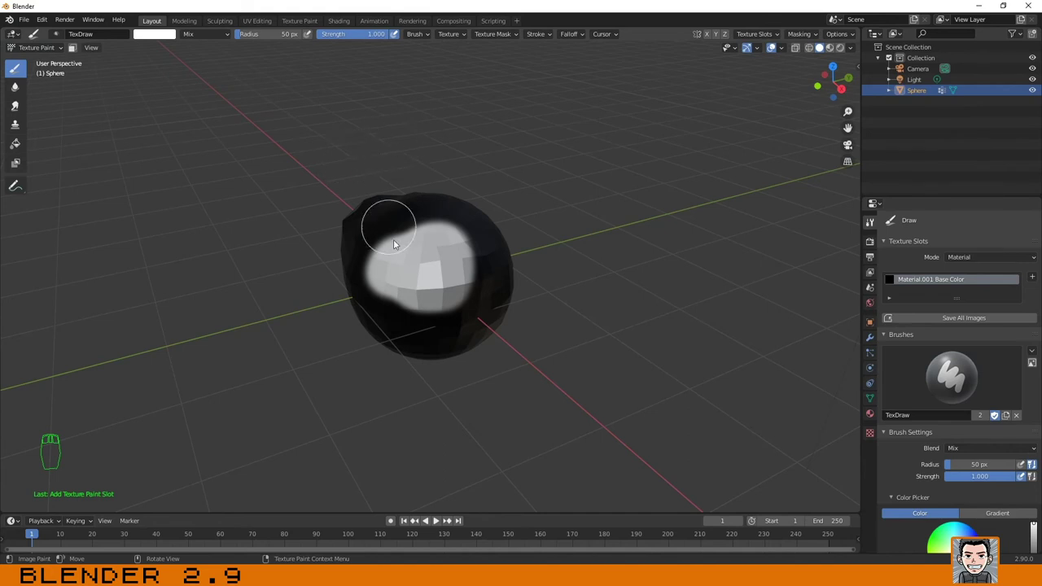
{"action": "left_click_drag", "start_coordinate": [451, 257], "coordinate": [430, 272]}
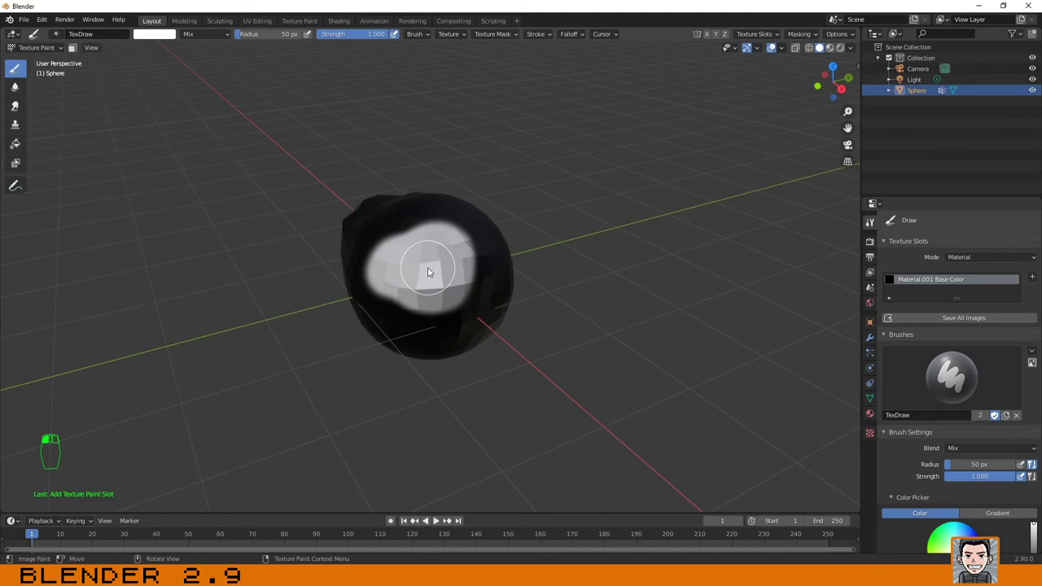
{"action": "mouse_move", "coordinate": [442, 296]}
{"action": "left_mouse_down"}
{"action": "mouse_move", "coordinate": [393, 309]}
{"action": "mouse_move", "coordinate": [401, 323]}
{"action": "mouse_move", "coordinate": [476, 303]}
{"action": "mouse_move", "coordinate": [388, 316]}
{"action": "left_mouse_up"}
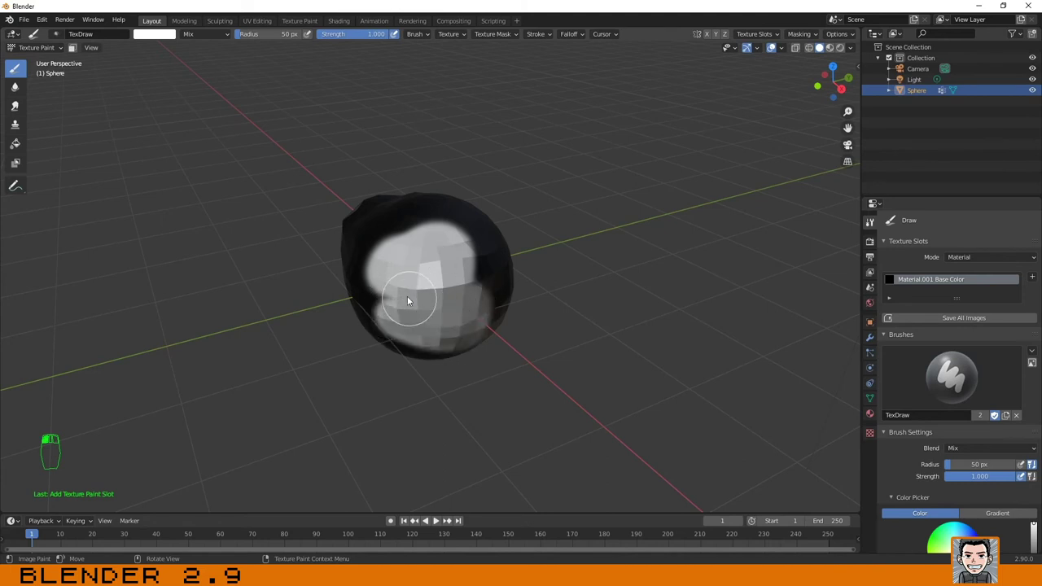
{"action": "left_click_drag", "start_coordinate": [408, 301], "coordinate": [472, 284]}
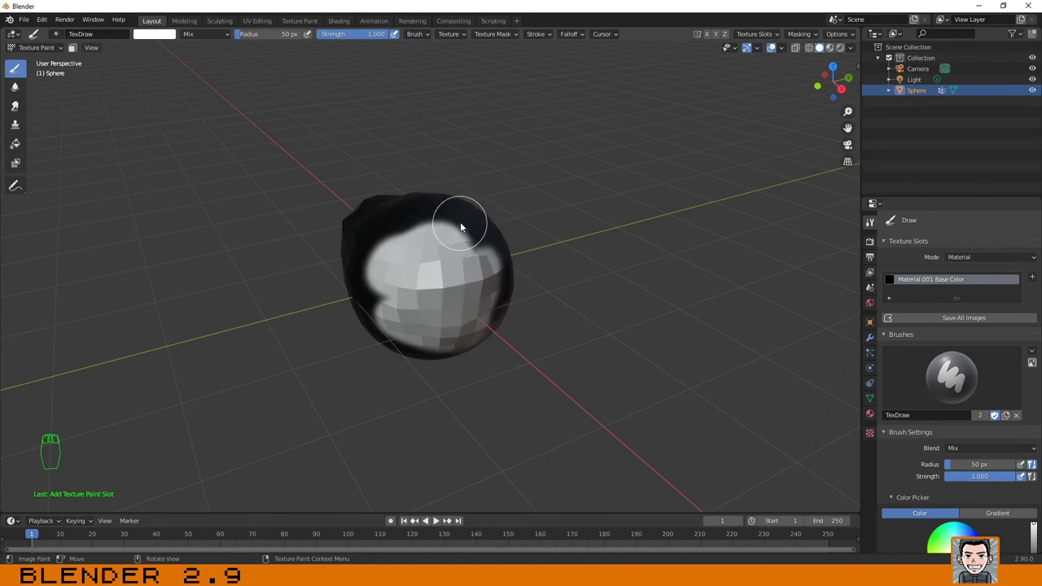
{"action": "left_click_drag", "start_coordinate": [458, 210], "coordinate": [323, 228]}
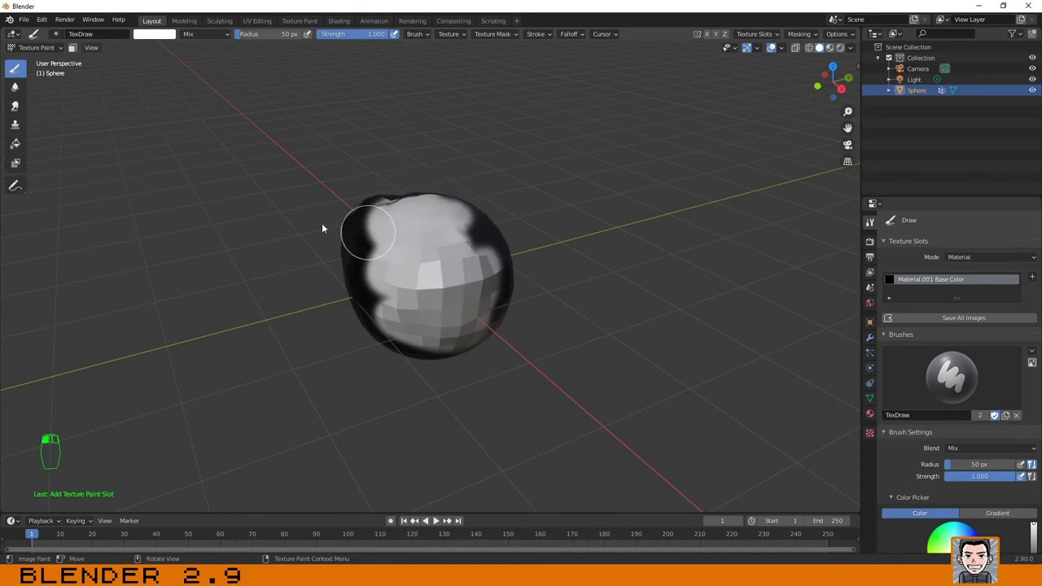
Switch the sphere to Edit Mode and back to Object Mode, and clear the selection.
{"action": "left_click", "coordinate": [37, 48]}
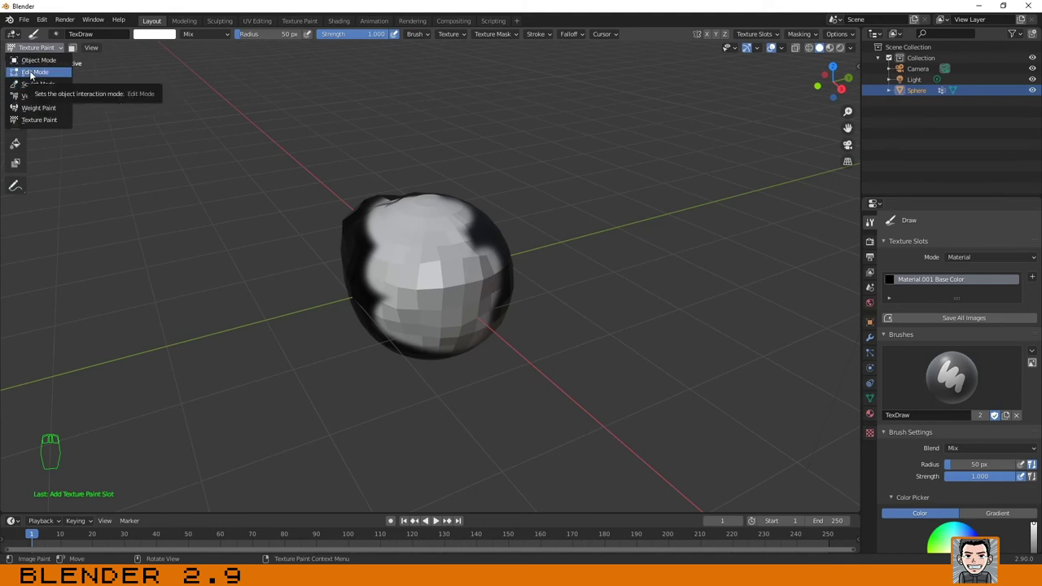
{"action": "left_click", "coordinate": [36, 73]}
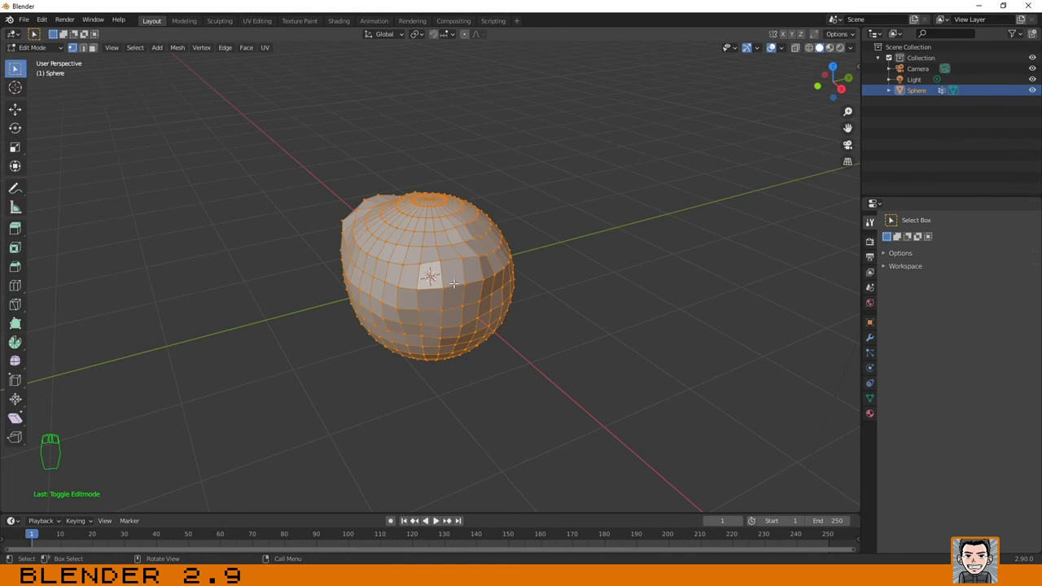
{"action": "left_click", "coordinate": [48, 48]}
{"action": "left_click", "coordinate": [41, 60]}
{"action": "left_click", "coordinate": [325, 167]}
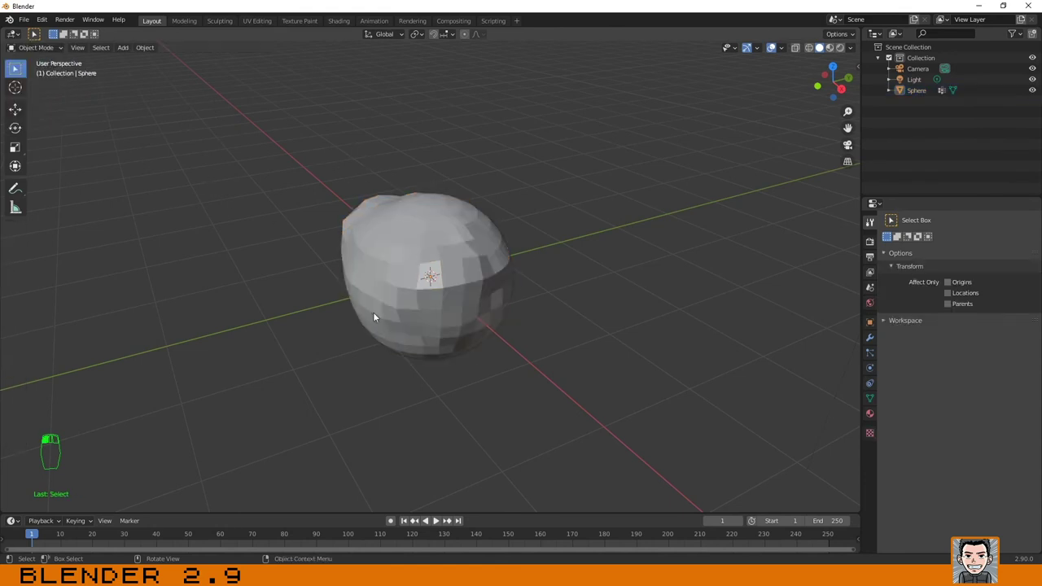
Select the sphere and switch it twice from Object Mode to Edit Mode and back.
{"action": "left_click", "coordinate": [458, 237]}
{"action": "left_click", "coordinate": [43, 48]}
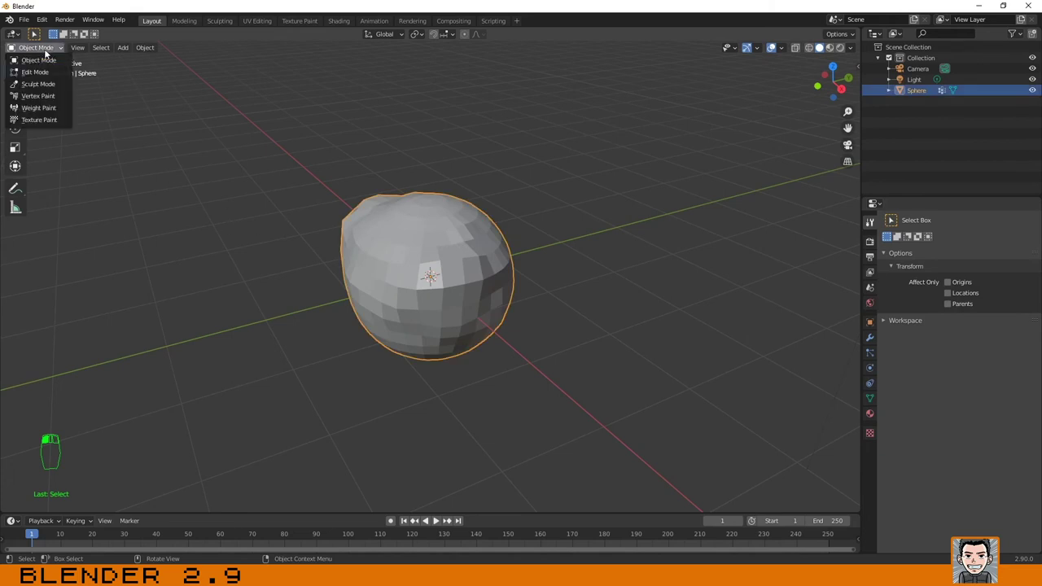
{"action": "left_click", "coordinate": [35, 72]}
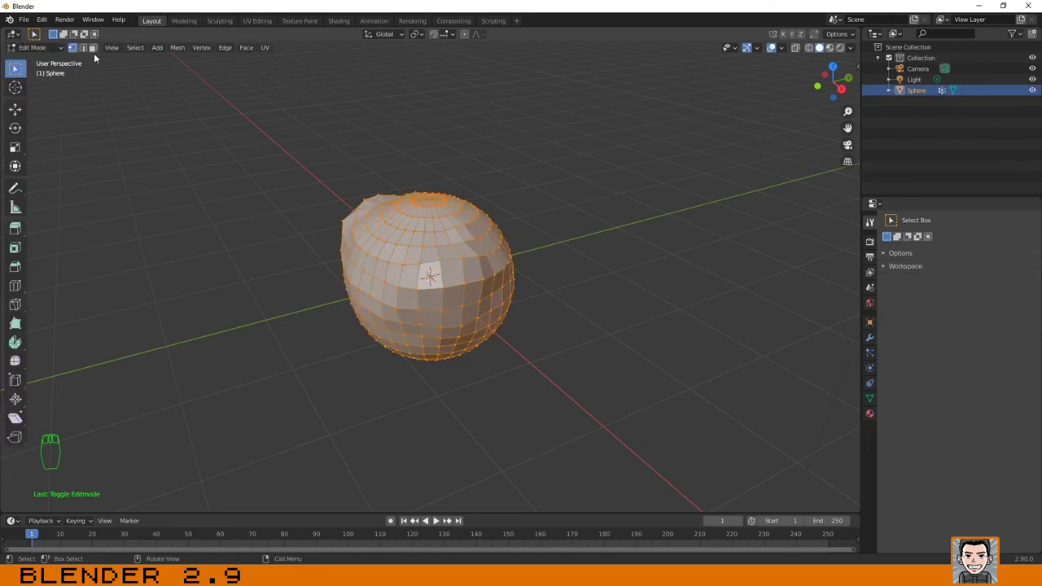
{"action": "left_click", "coordinate": [33, 47]}
{"action": "left_click", "coordinate": [36, 60]}
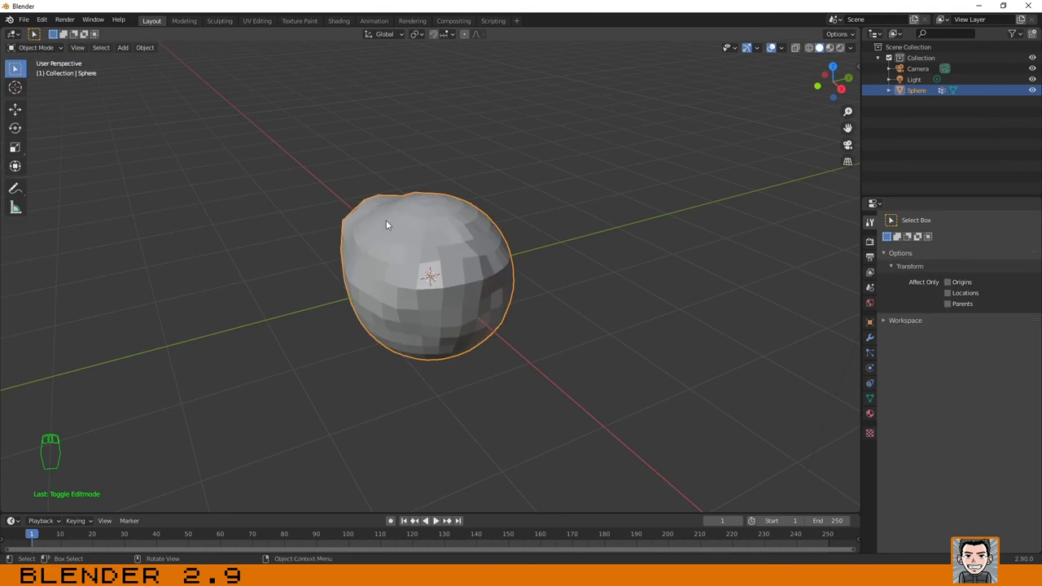
{"action": "left_click", "coordinate": [41, 48]}
{"action": "key", "text": "Tab"}
{"action": "key", "text": "Tab"}
Change to the Modeling workspace and return the sphere to Object Mode.
{"action": "left_click", "coordinate": [184, 21]}
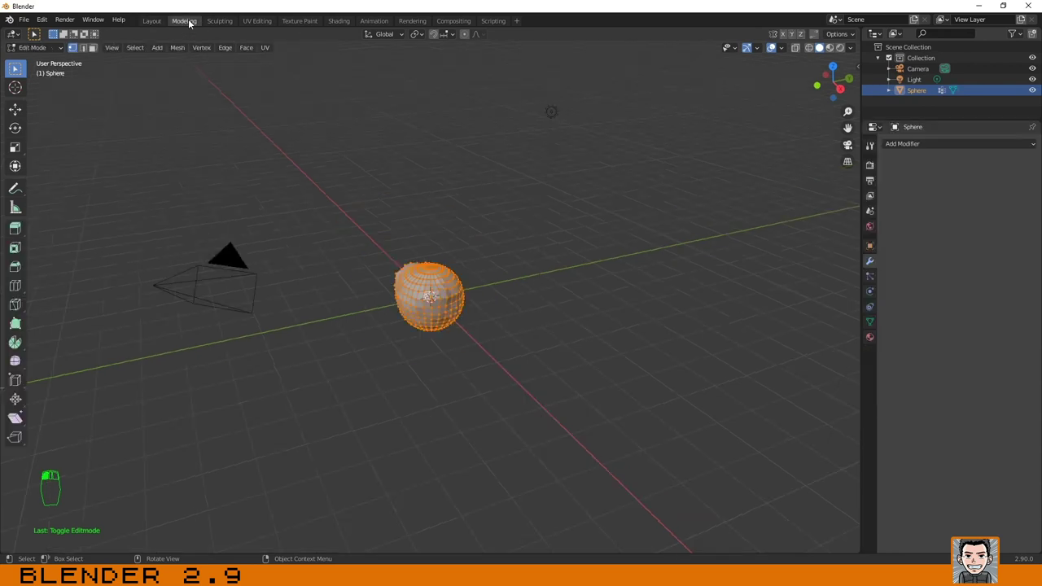
{"action": "scroll", "coordinate": [449, 314], "scroll_direction": "up", "scroll_amount": 5}
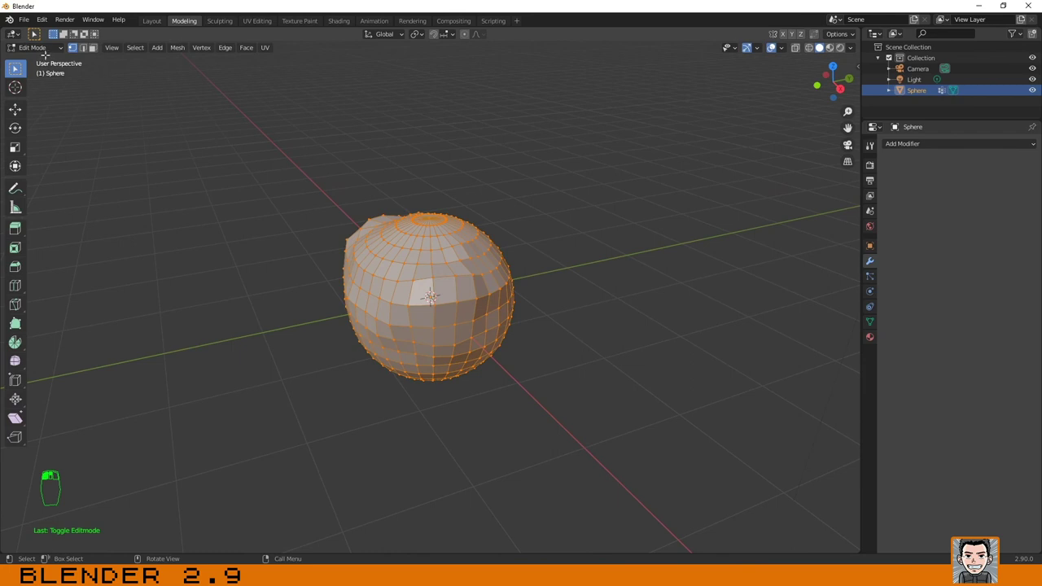
{"action": "key", "text": "Tab"}
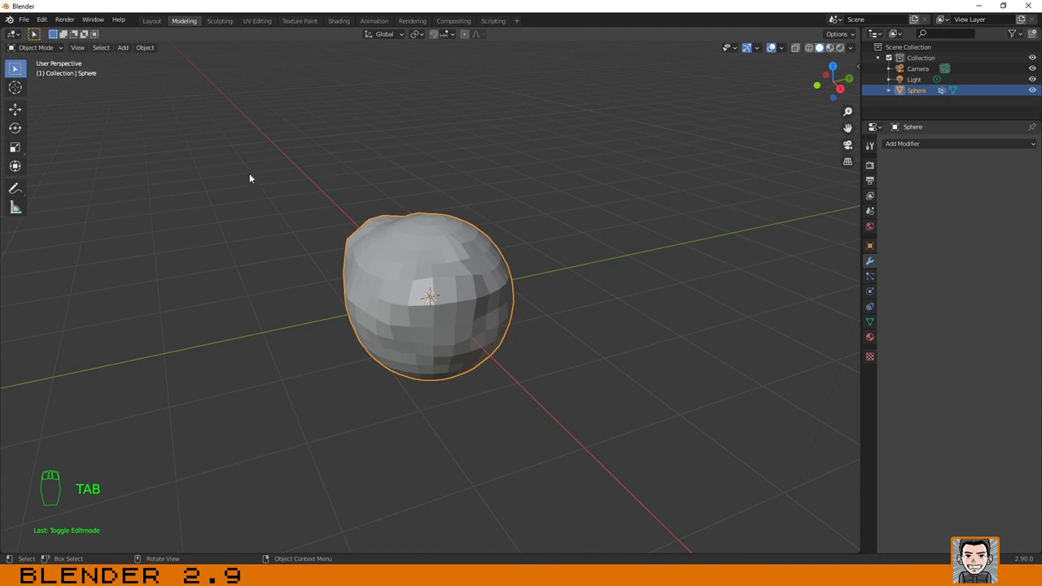
{"action": "left_click", "coordinate": [34, 47]}
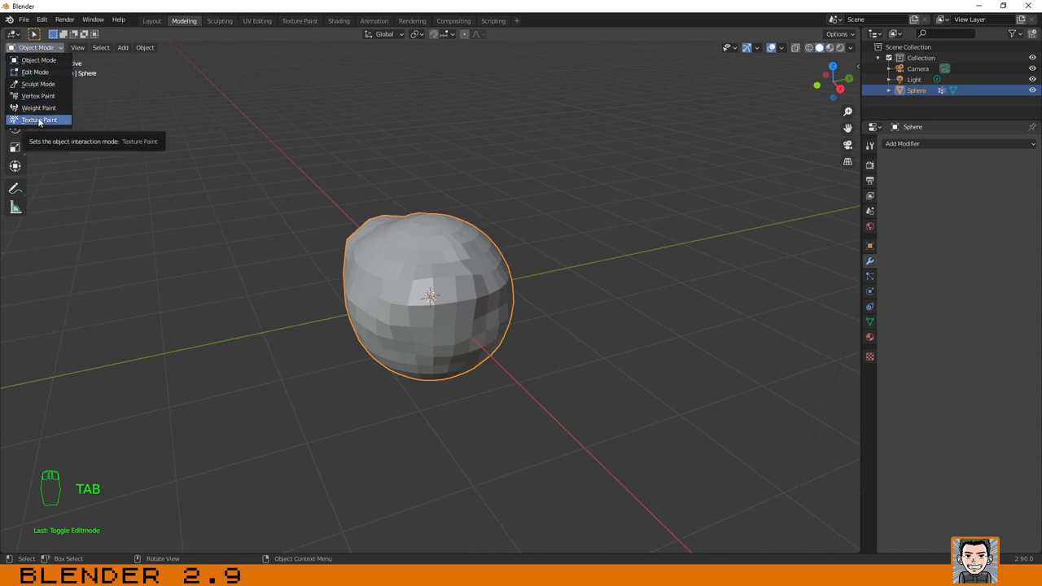
{"action": "left_click", "coordinate": [36, 59]}
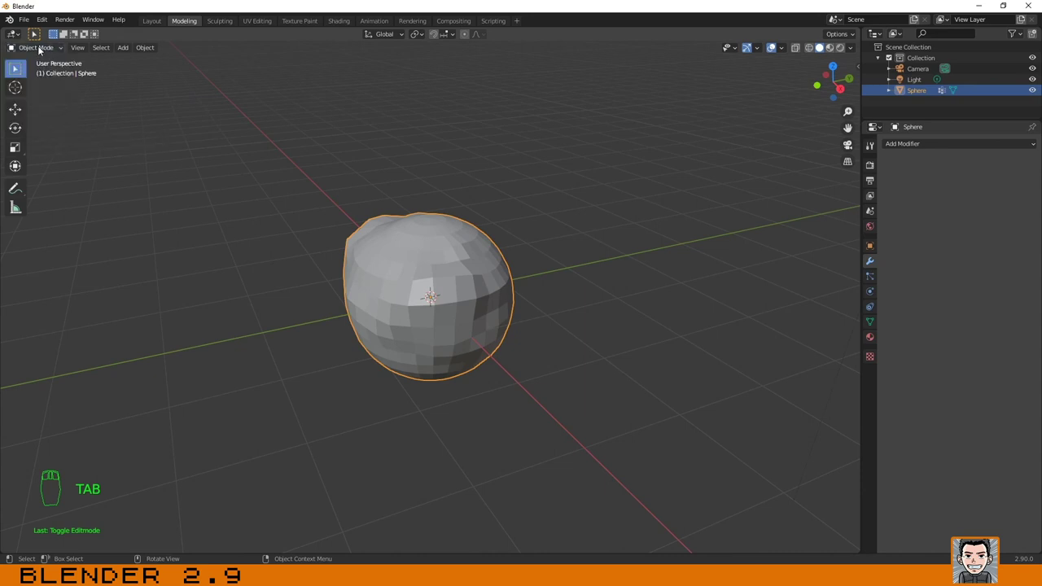
{"action": "left_click", "coordinate": [36, 47]}
Deselect the sphere, box-select and deselect it once more, and select it again on its own.
{"action": "left_click", "coordinate": [279, 165]}
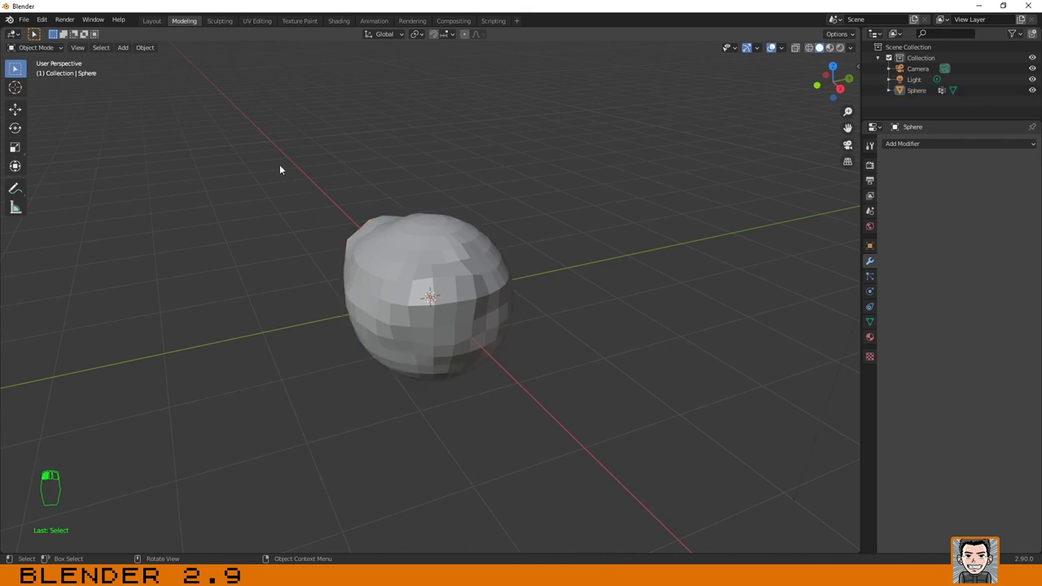
{"action": "left_click_drag", "start_coordinate": [259, 152], "coordinate": [606, 419]}
{"action": "left_click", "coordinate": [352, 193]}
{"action": "left_click", "coordinate": [40, 47]}
{"action": "left_click", "coordinate": [457, 290]}
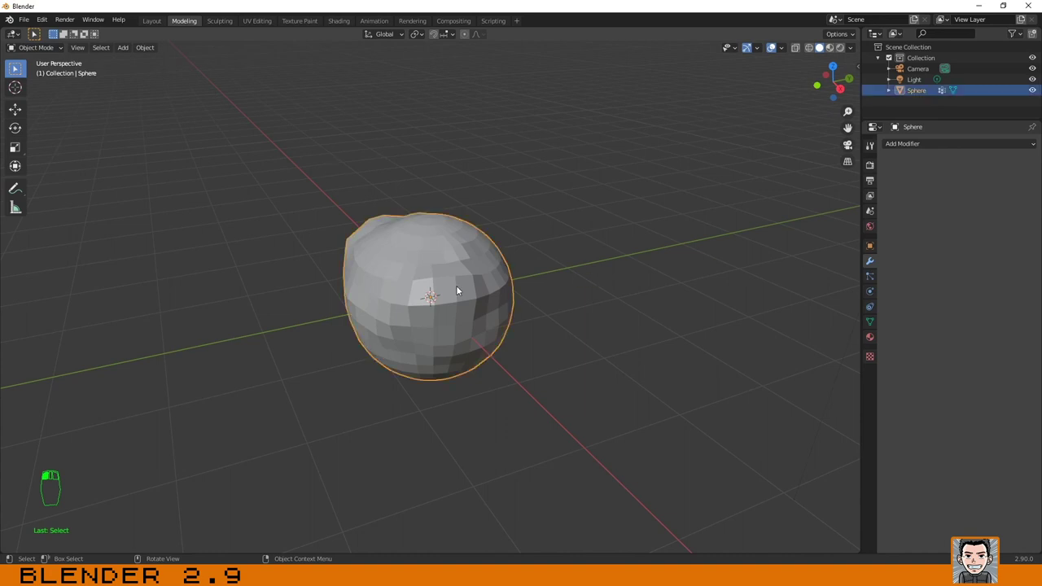